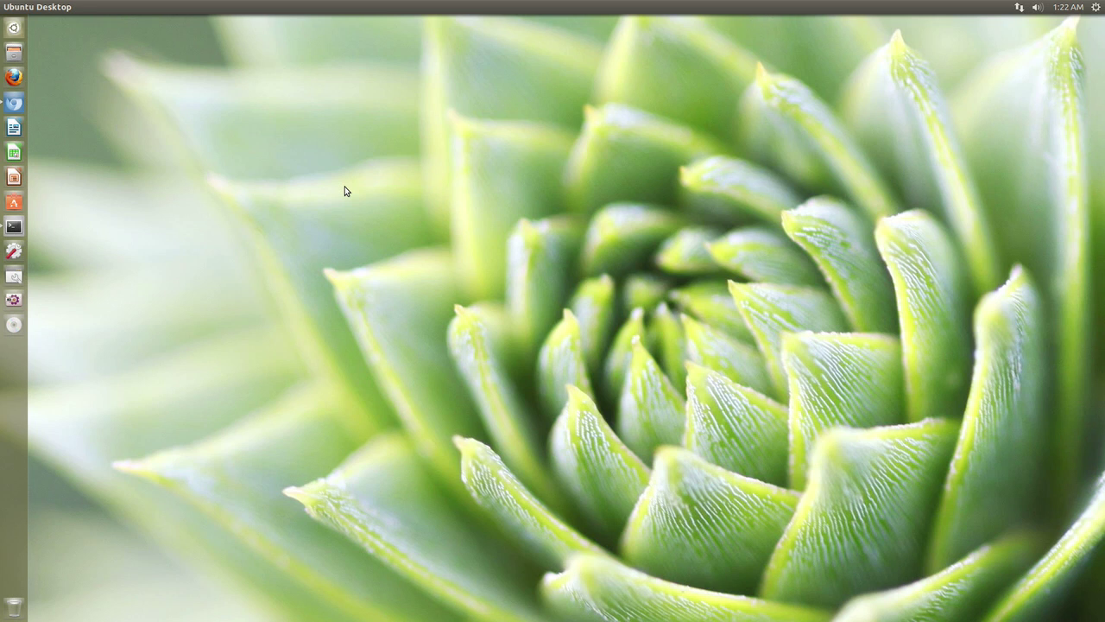
Step: Install grub-customizer from Terminal, close it, and search the applications for 'grub'
{"action": "left_click", "coordinate": [23, 231]}
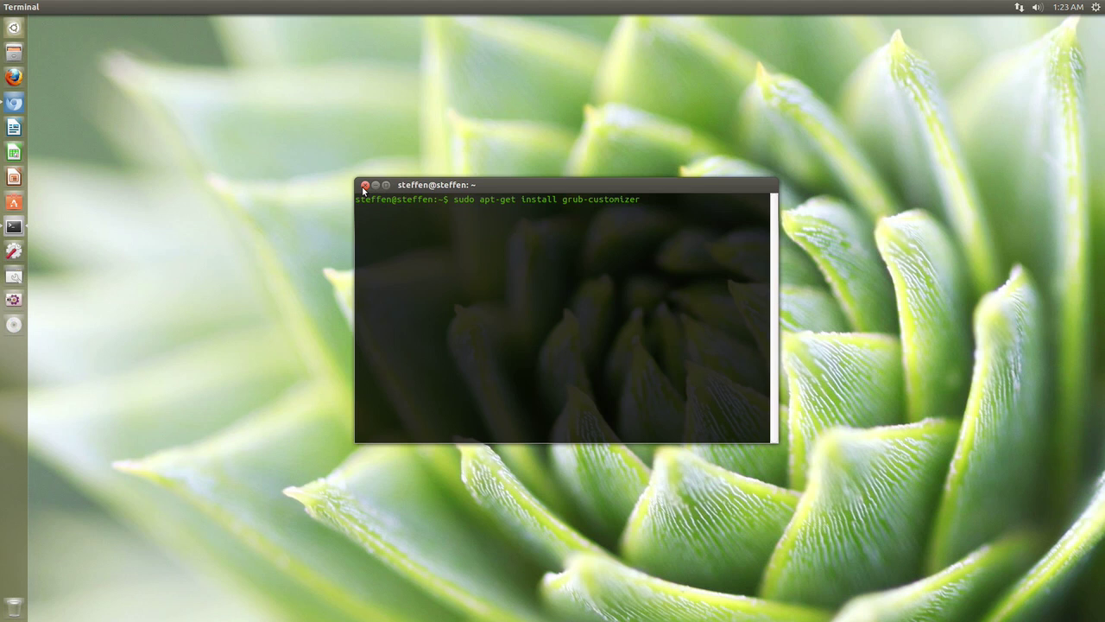
{"action": "left_click", "coordinate": [364, 185]}
{"action": "left_click", "coordinate": [13, 27]}
{"action": "type", "text": "grub"}
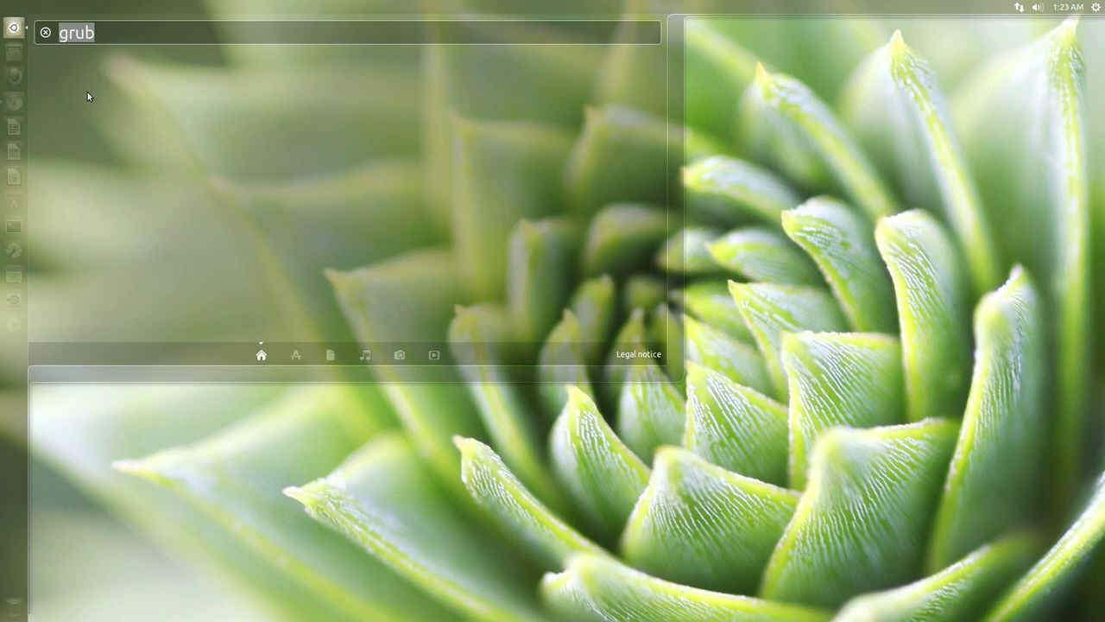
Step: Launch Grub Customizer from the search results and authenticate with the password
{"action": "left_click", "coordinate": [88, 94]}
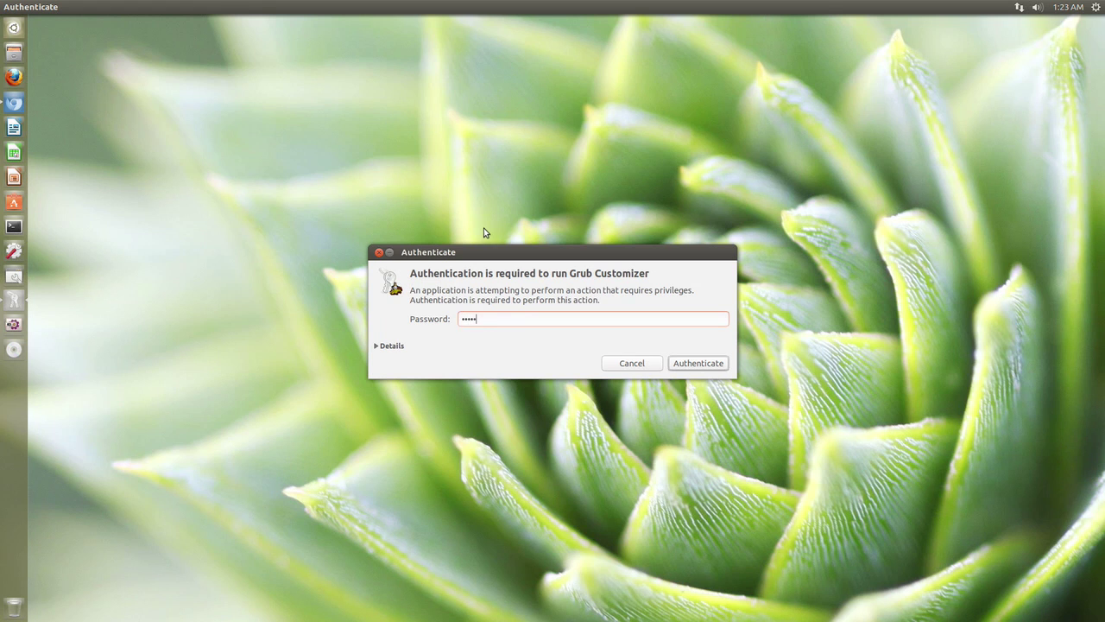
{"action": "key", "text": "Return"}
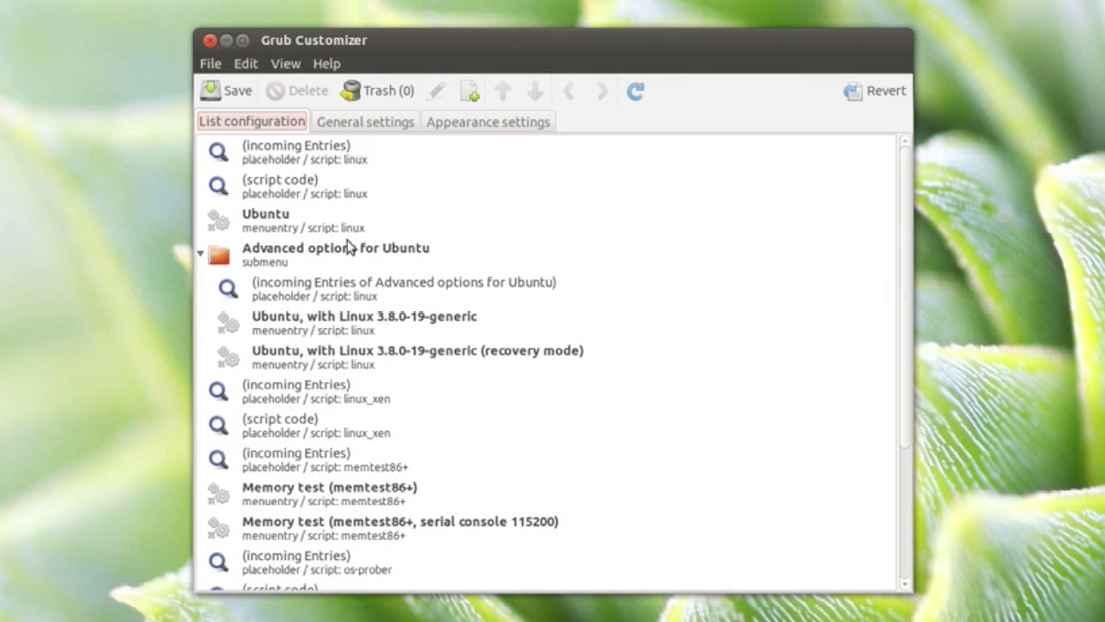
Step: Inspect the Ubuntu, recovery mode and memory test entries, then view General settings
{"action": "left_click", "coordinate": [304, 227]}
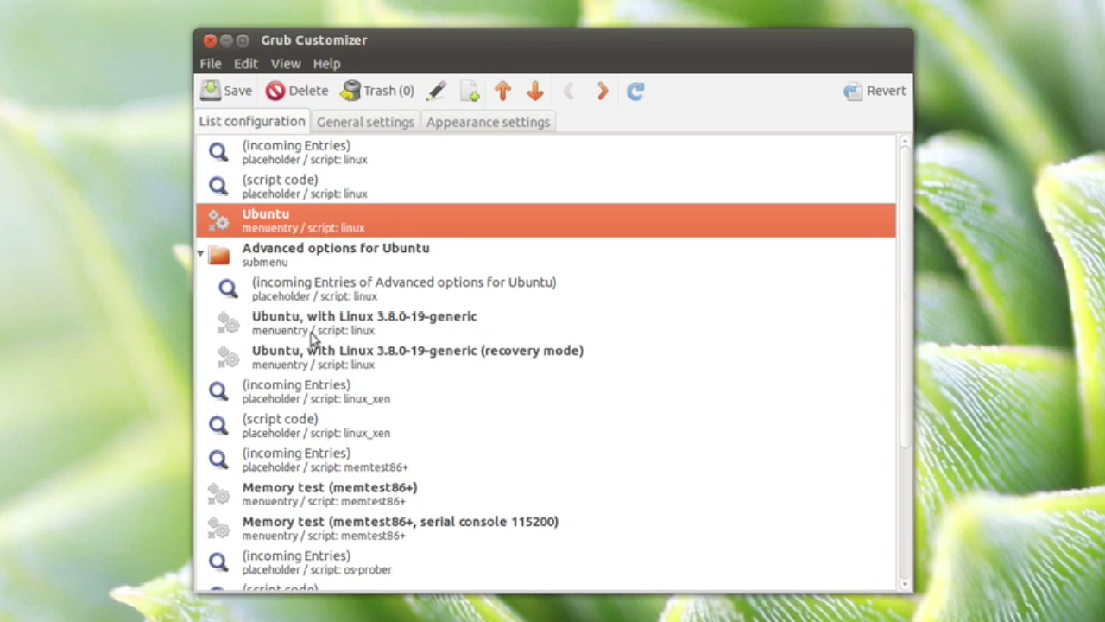
{"action": "left_click", "coordinate": [480, 352]}
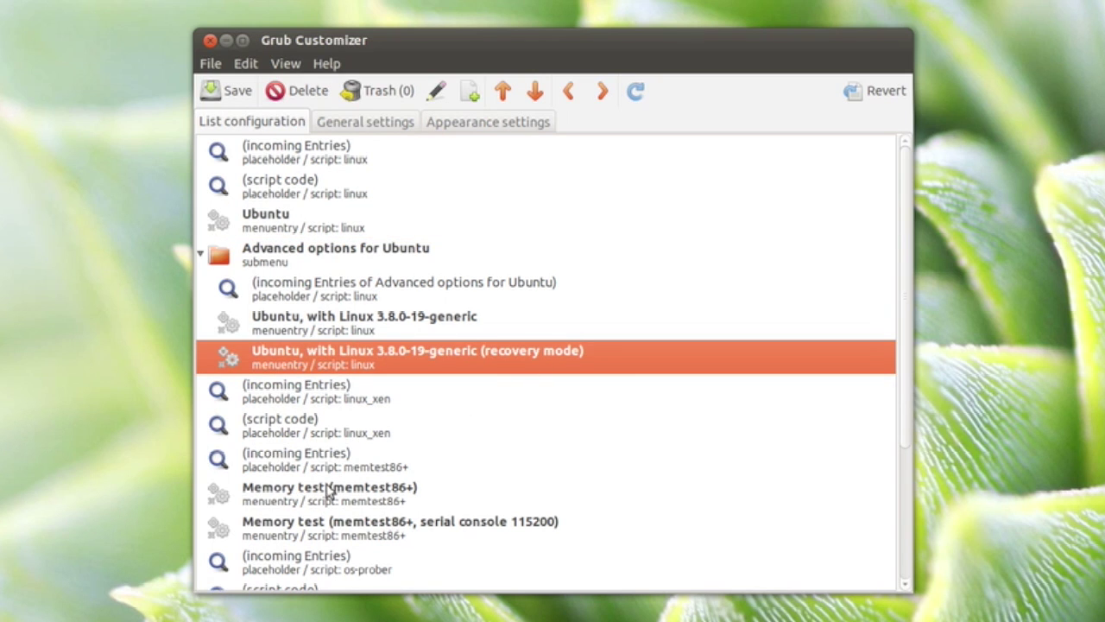
{"action": "left_click", "coordinate": [399, 528]}
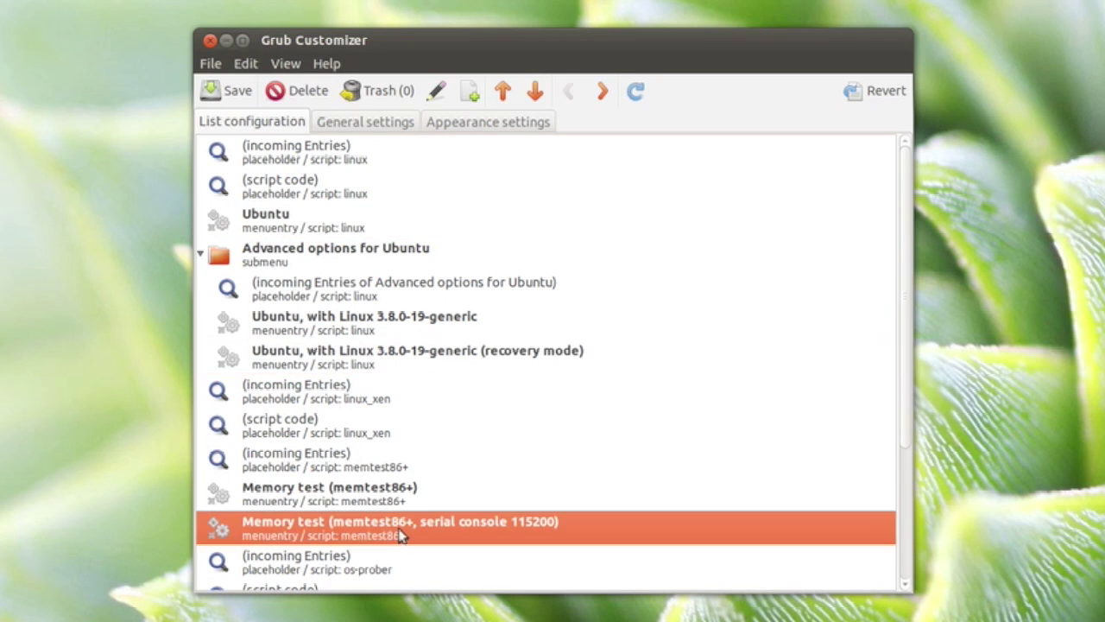
{"action": "left_click", "coordinate": [377, 131]}
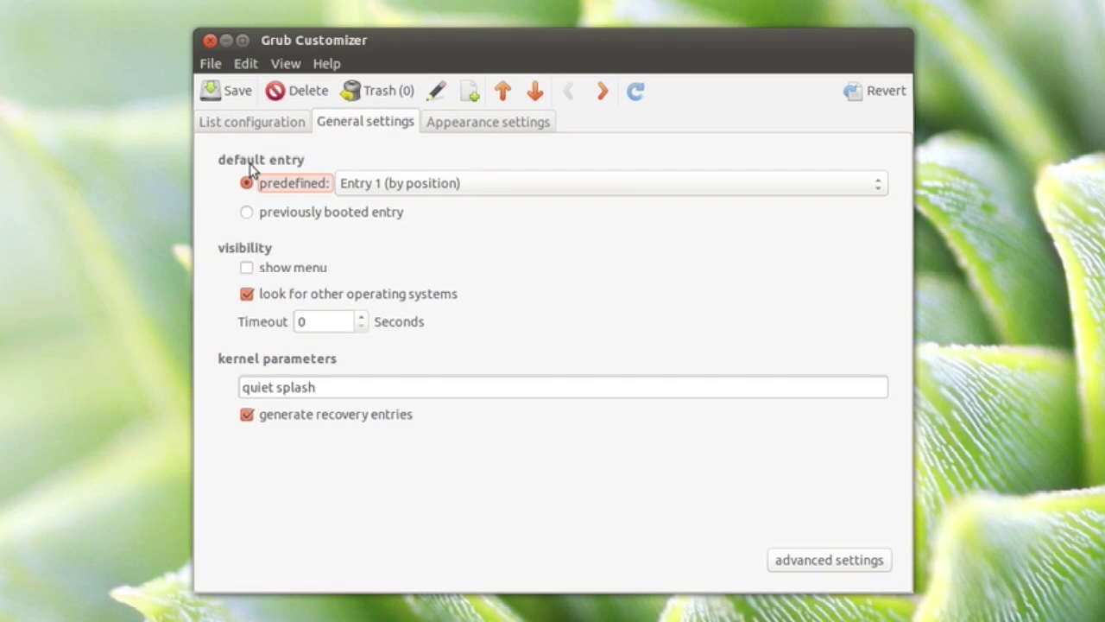
{"action": "left_click", "coordinate": [402, 190]}
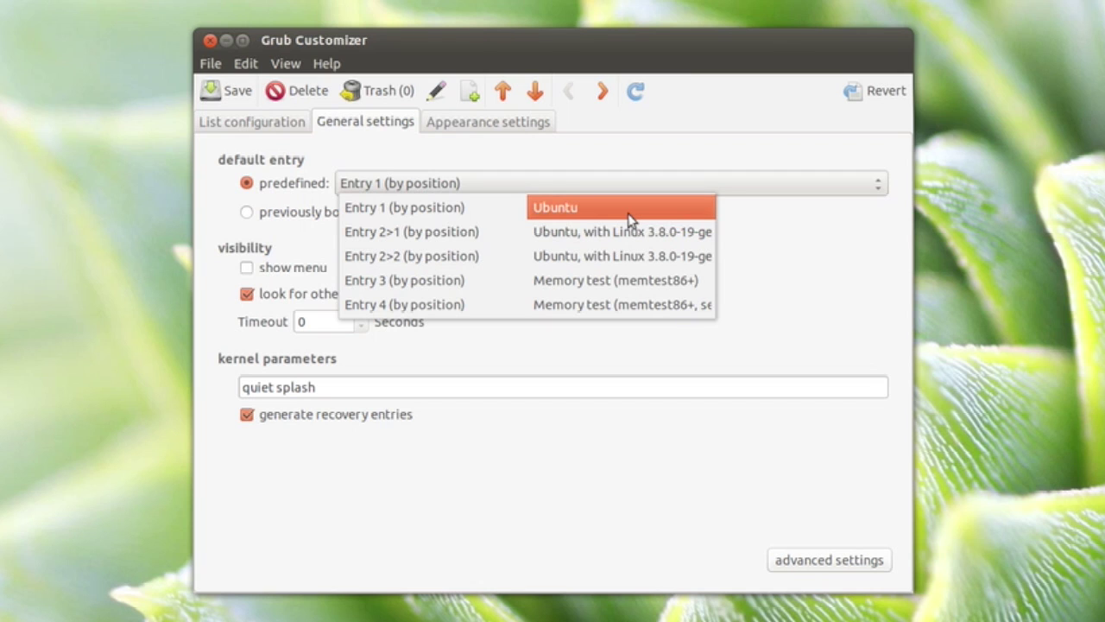
{"action": "left_click", "coordinate": [631, 148]}
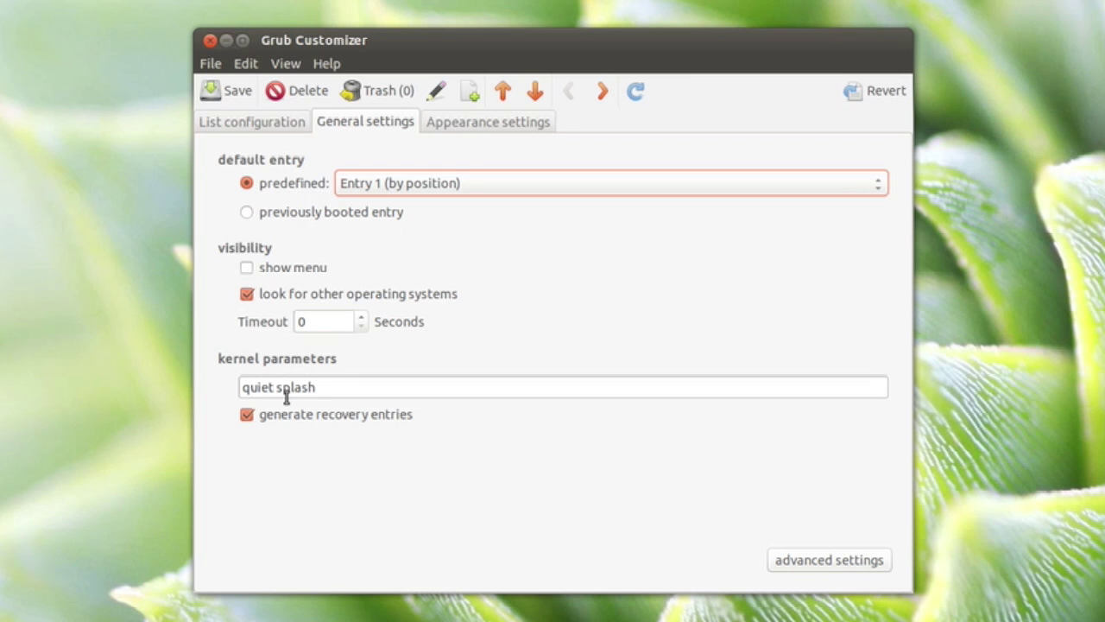
Step: Show Appearance settings and move the window top-left, enlarging it across the screen
{"action": "left_click", "coordinate": [520, 123]}
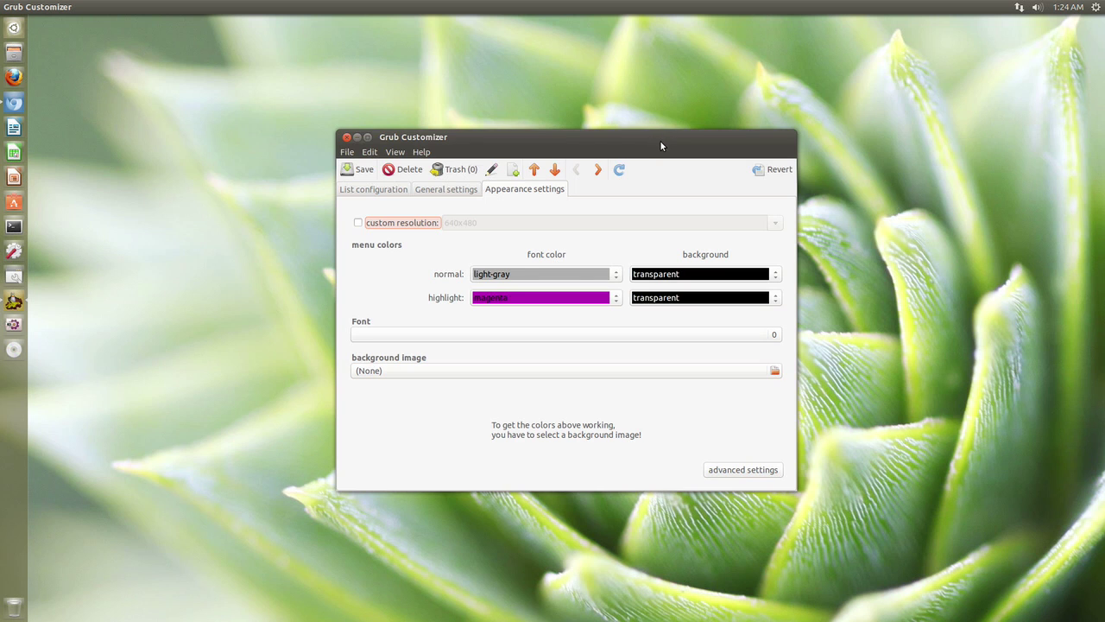
{"action": "left_click_drag", "start_coordinate": [660, 145], "coordinate": [513, 71]}
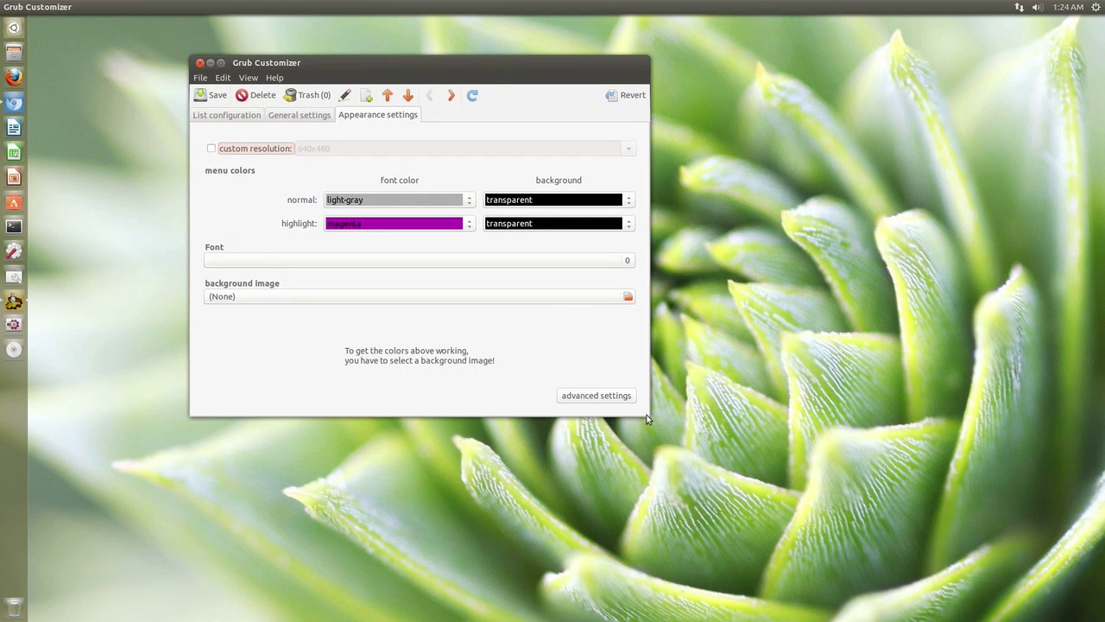
{"action": "left_click_drag", "start_coordinate": [646, 415], "coordinate": [952, 587]}
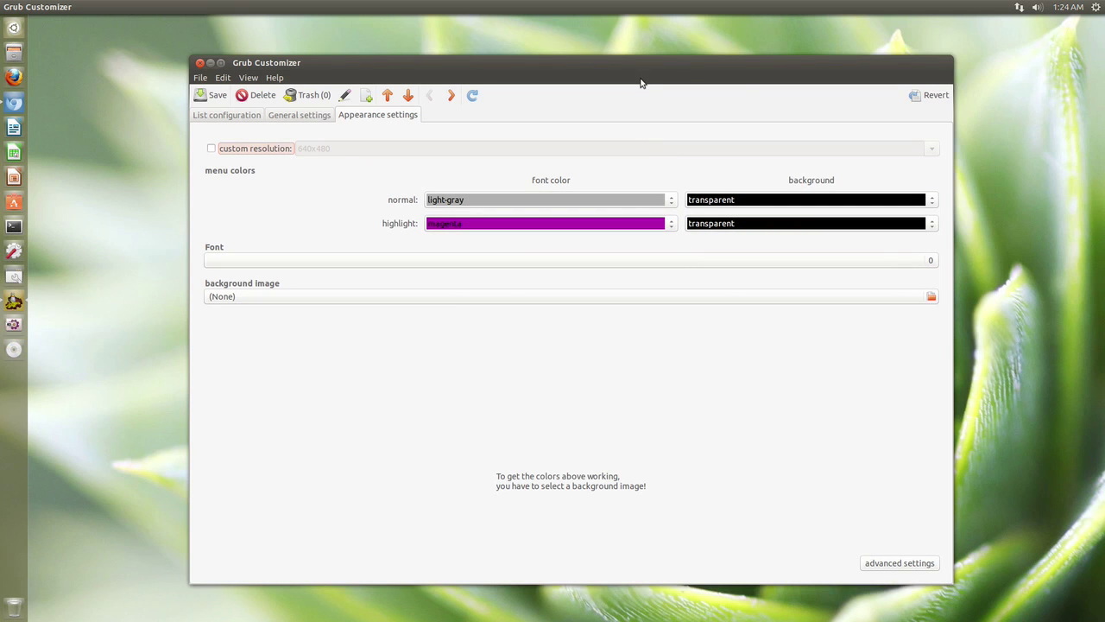
{"action": "left_click_drag", "start_coordinate": [643, 77], "coordinate": [632, 61]}
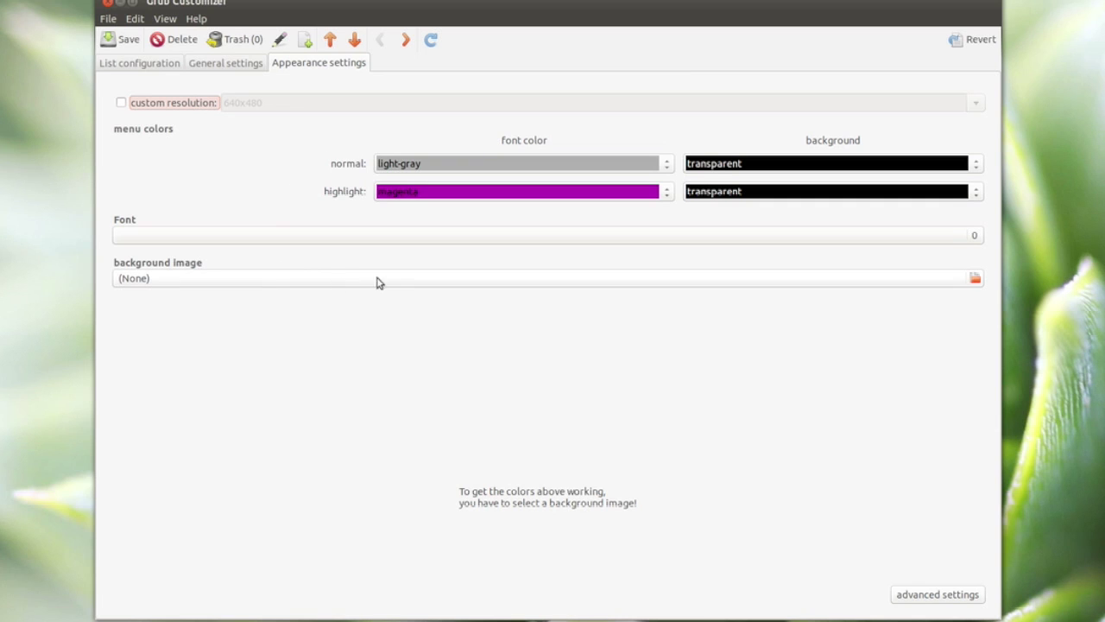
Step: Set home/steffen/Pictures/ubuntu-12-10-wallpaper-8.jpg as the GRUB menu background image
{"action": "left_click", "coordinate": [975, 278]}
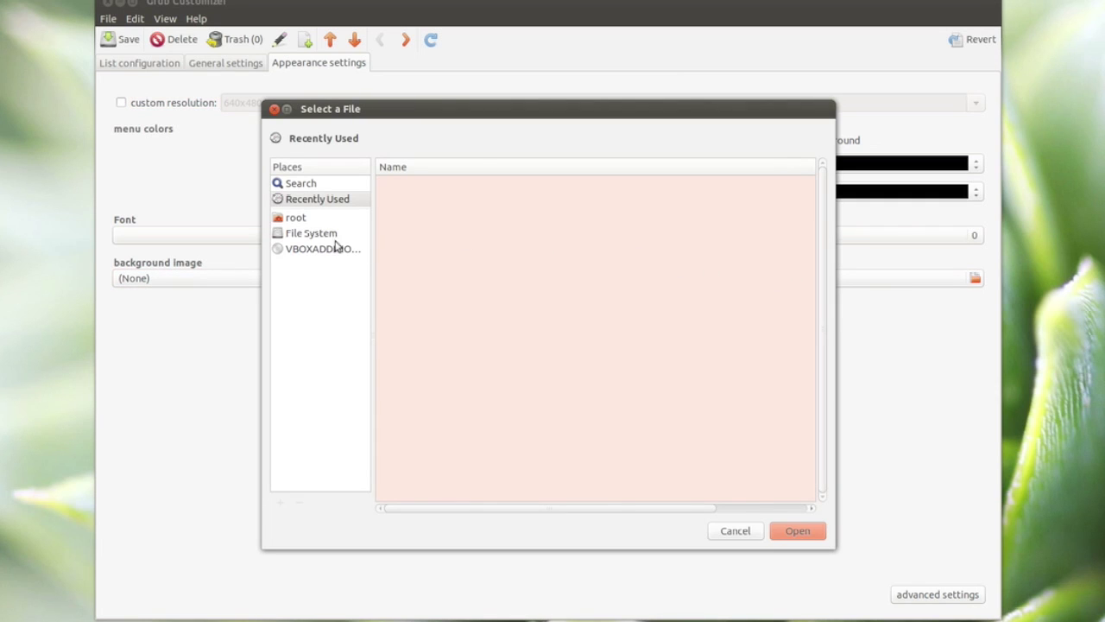
{"action": "left_click", "coordinate": [309, 233]}
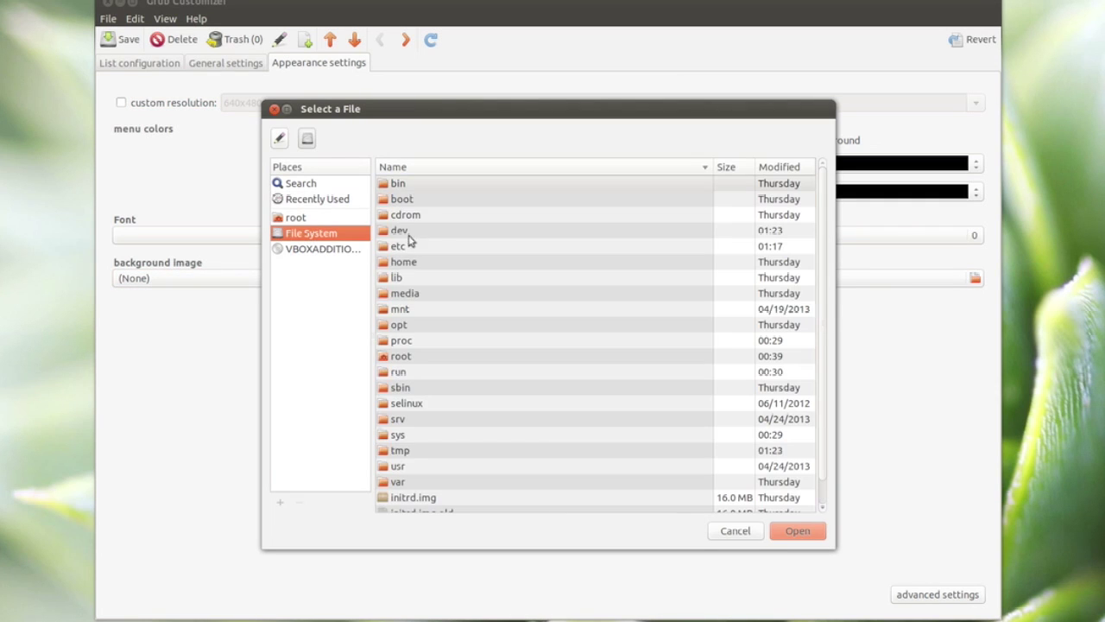
{"action": "double_click", "coordinate": [414, 263]}
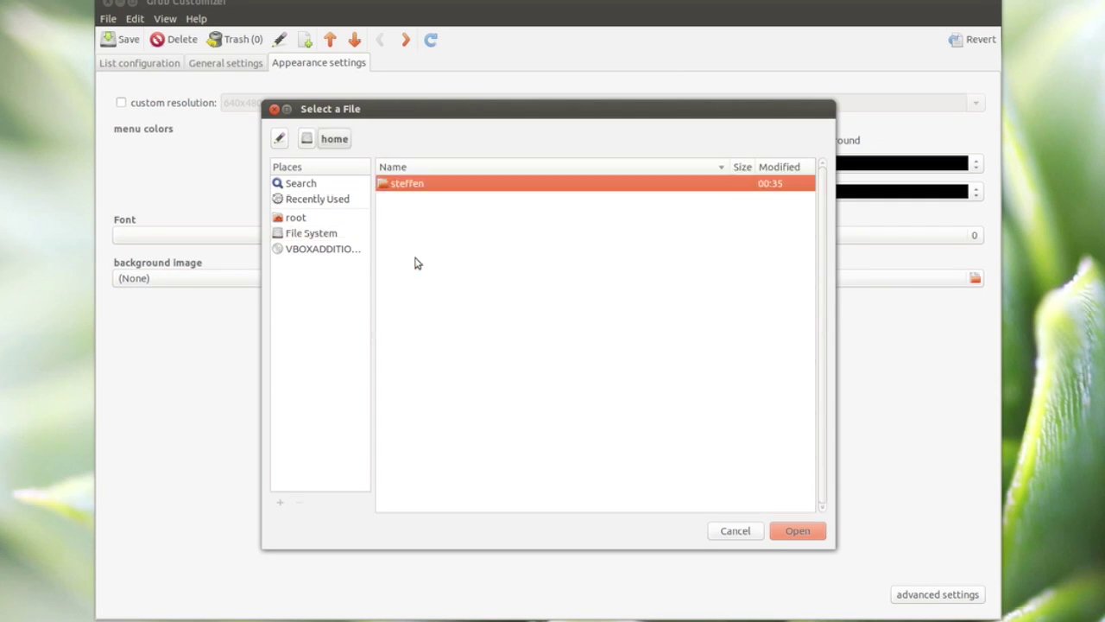
{"action": "double_click", "coordinate": [423, 189]}
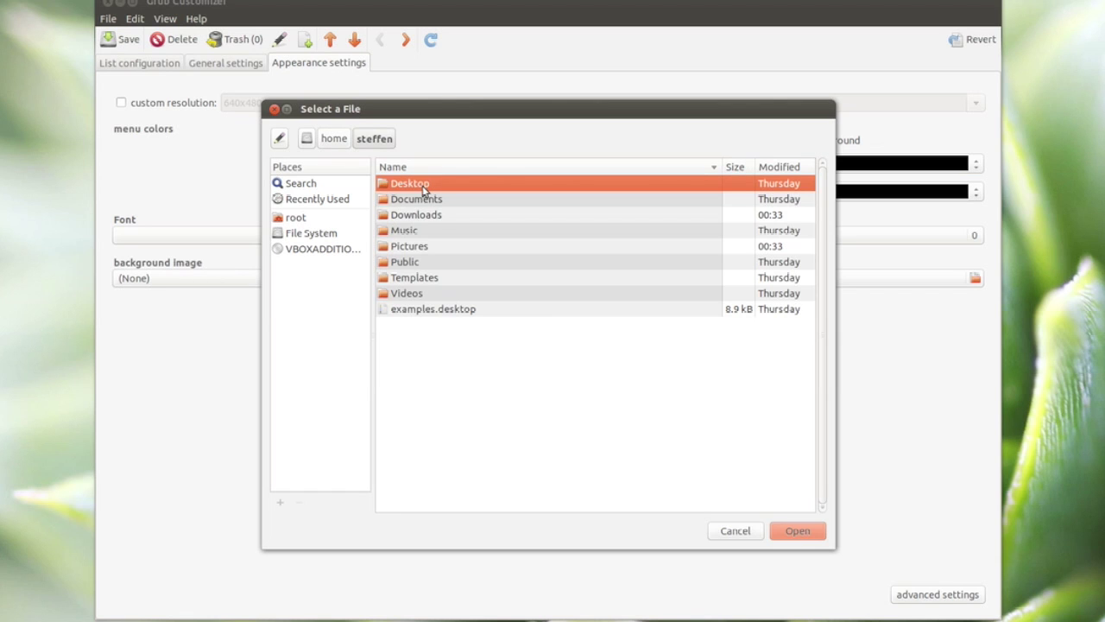
{"action": "double_click", "coordinate": [429, 249]}
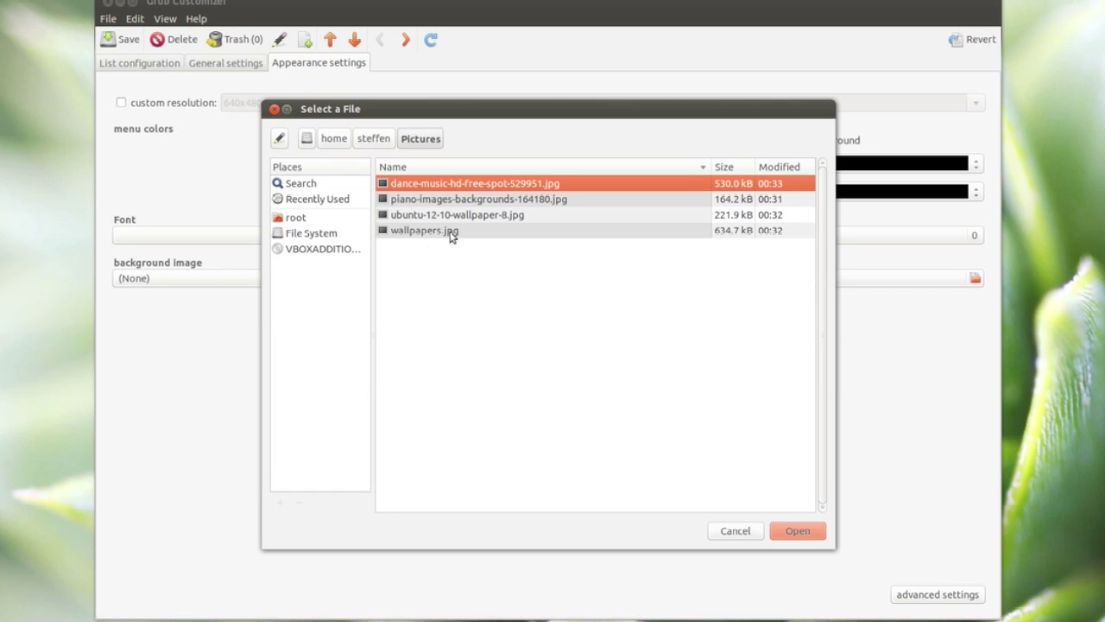
{"action": "left_click", "coordinate": [447, 216]}
{"action": "double_click", "coordinate": [446, 215]}
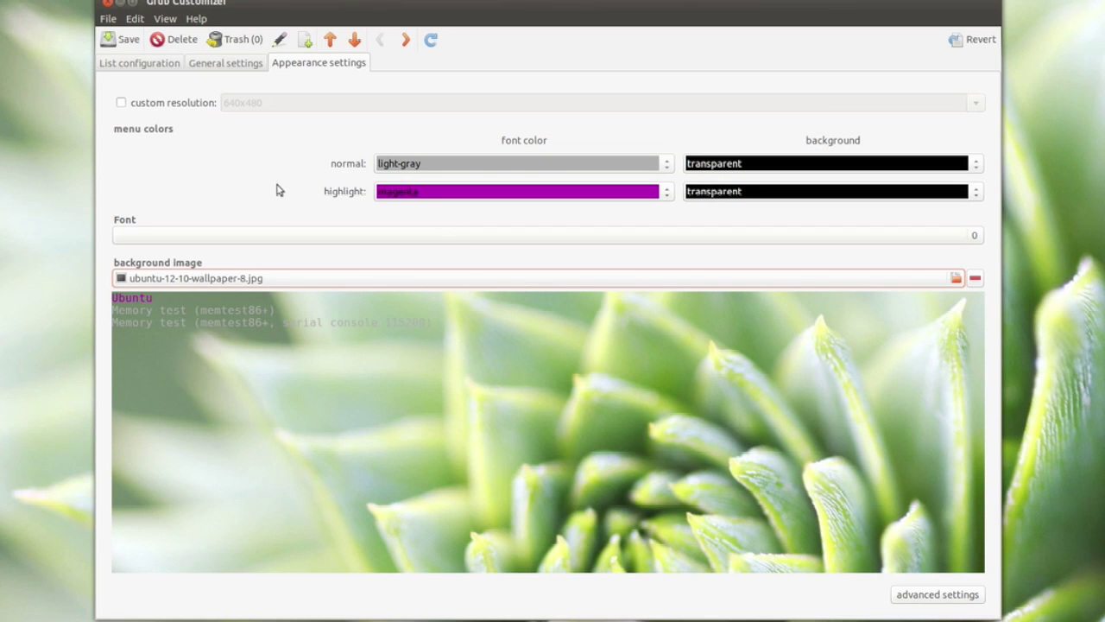
{"action": "left_click", "coordinate": [278, 237]}
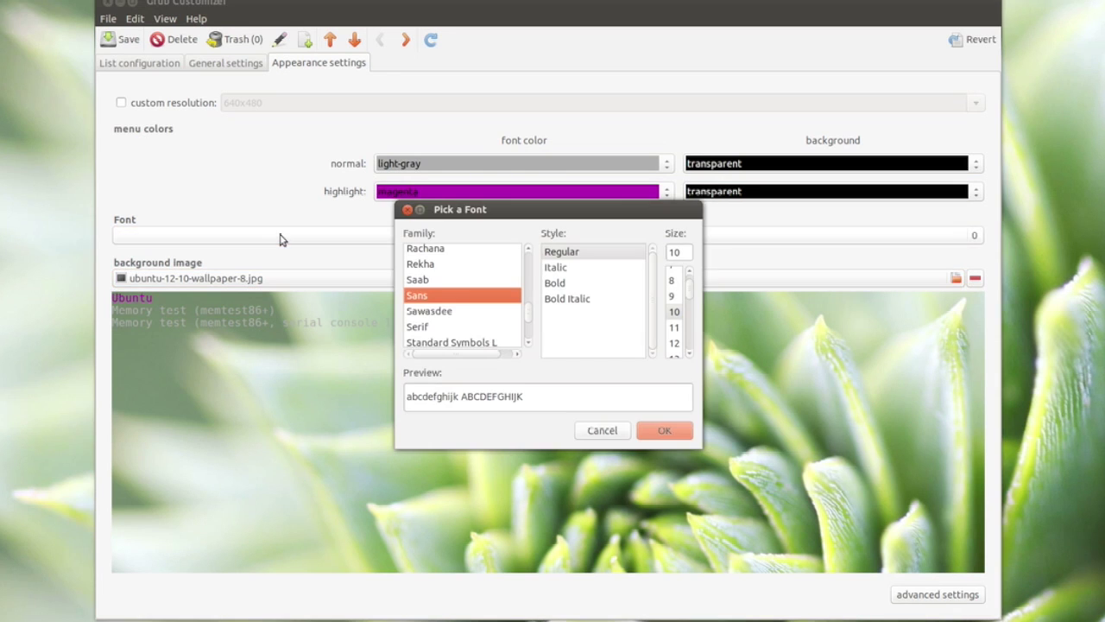
{"action": "scroll", "coordinate": [464, 320], "scroll_direction": "down", "scroll_amount": 2}
{"action": "scroll", "coordinate": [465, 319], "scroll_direction": "down", "scroll_amount": 3}
{"action": "scroll", "coordinate": [464, 320], "scroll_direction": "down", "scroll_amount": 3}
{"action": "scroll", "coordinate": [464, 320], "scroll_direction": "down", "scroll_amount": 1}
{"action": "scroll", "coordinate": [467, 320], "scroll_direction": "up", "scroll_amount": 2}
{"action": "scroll", "coordinate": [467, 320], "scroll_direction": "up", "scroll_amount": 2}
{"action": "scroll", "coordinate": [467, 320], "scroll_direction": "up", "scroll_amount": 4}
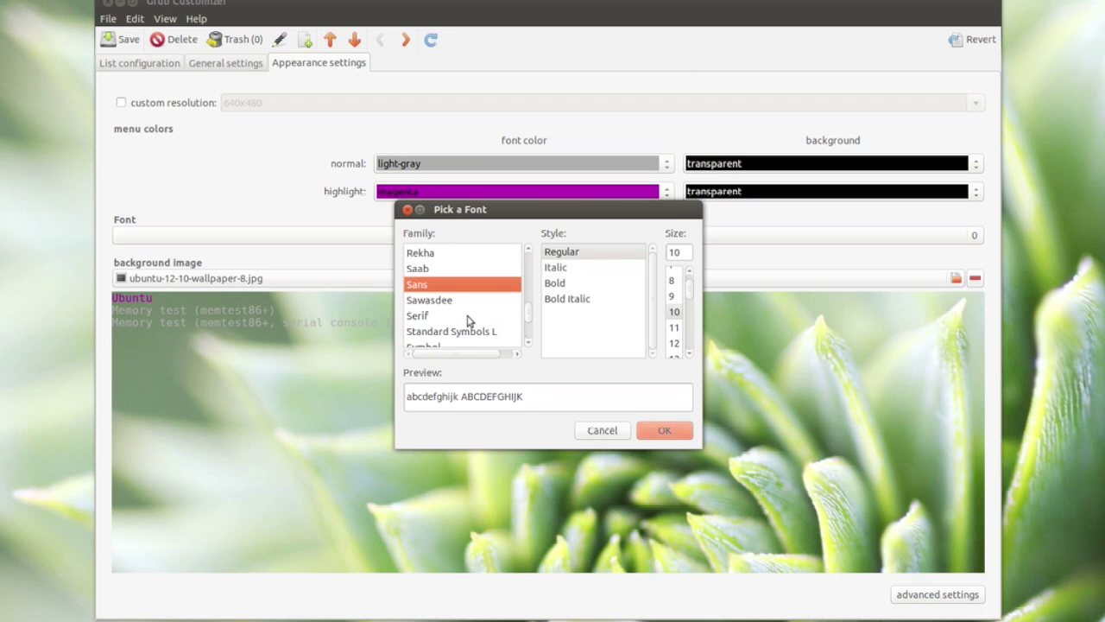
{"action": "left_click", "coordinate": [408, 209]}
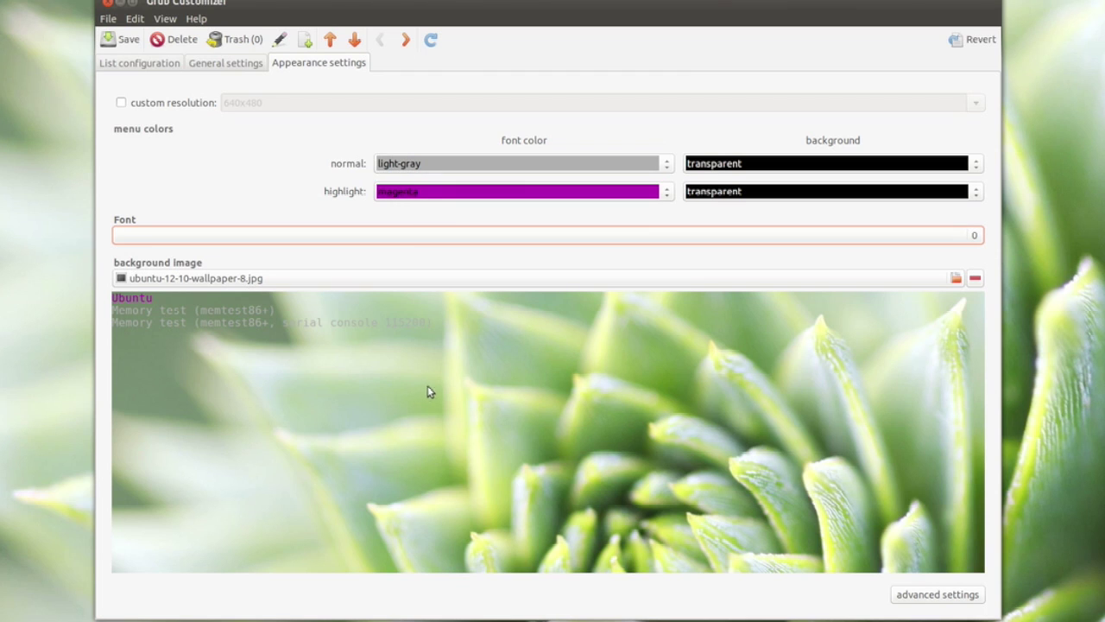
Step: Set normal text to black and, after trying brown and green, highlighted text to yellow
{"action": "left_click", "coordinate": [497, 167]}
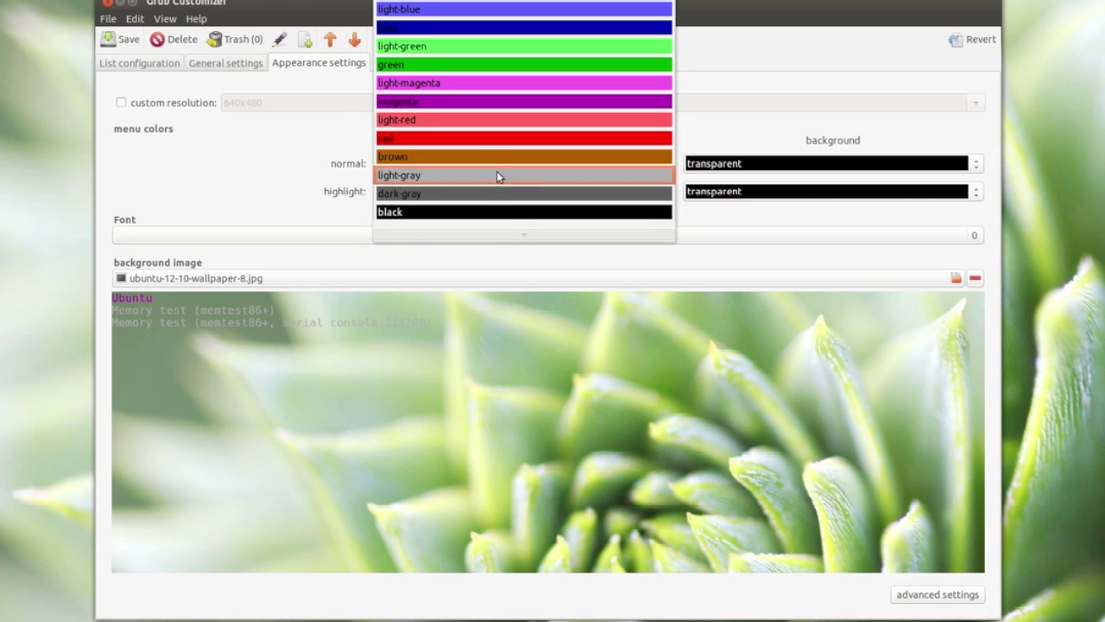
{"action": "left_click", "coordinate": [493, 217]}
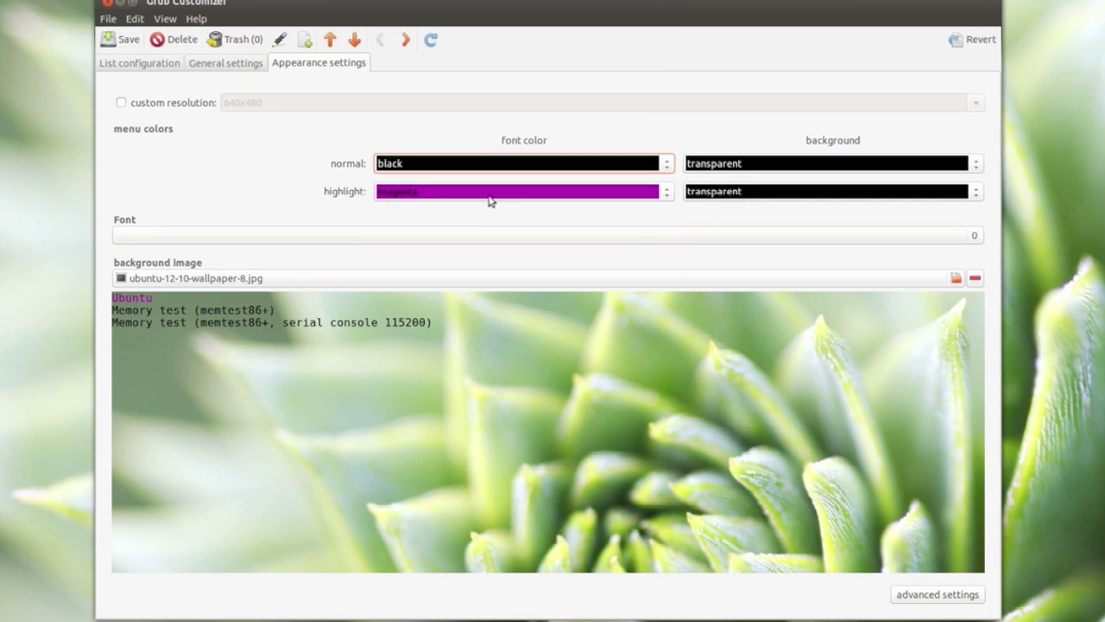
{"action": "left_click", "coordinate": [490, 195]}
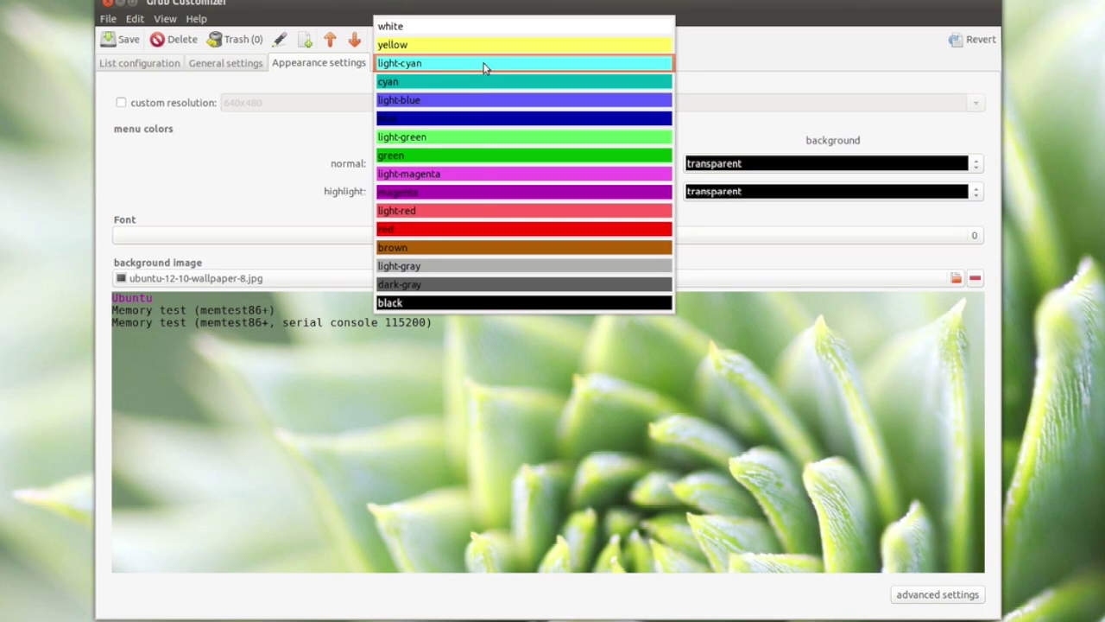
{"action": "left_click", "coordinate": [472, 250]}
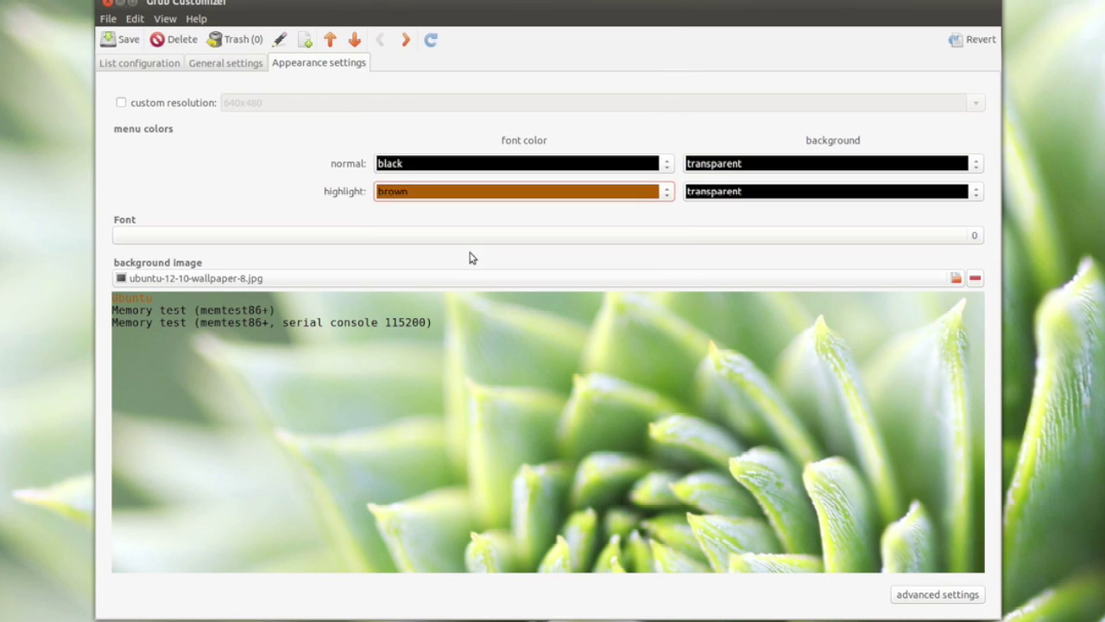
{"action": "left_click", "coordinate": [481, 191]}
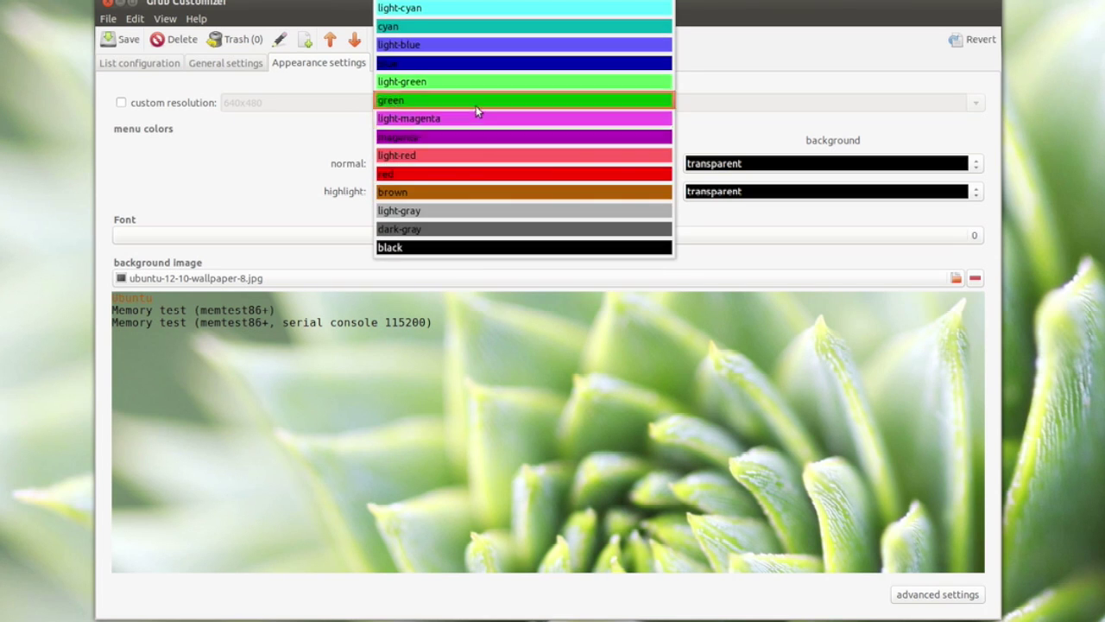
{"action": "left_click", "coordinate": [478, 101]}
{"action": "left_click", "coordinate": [477, 190]}
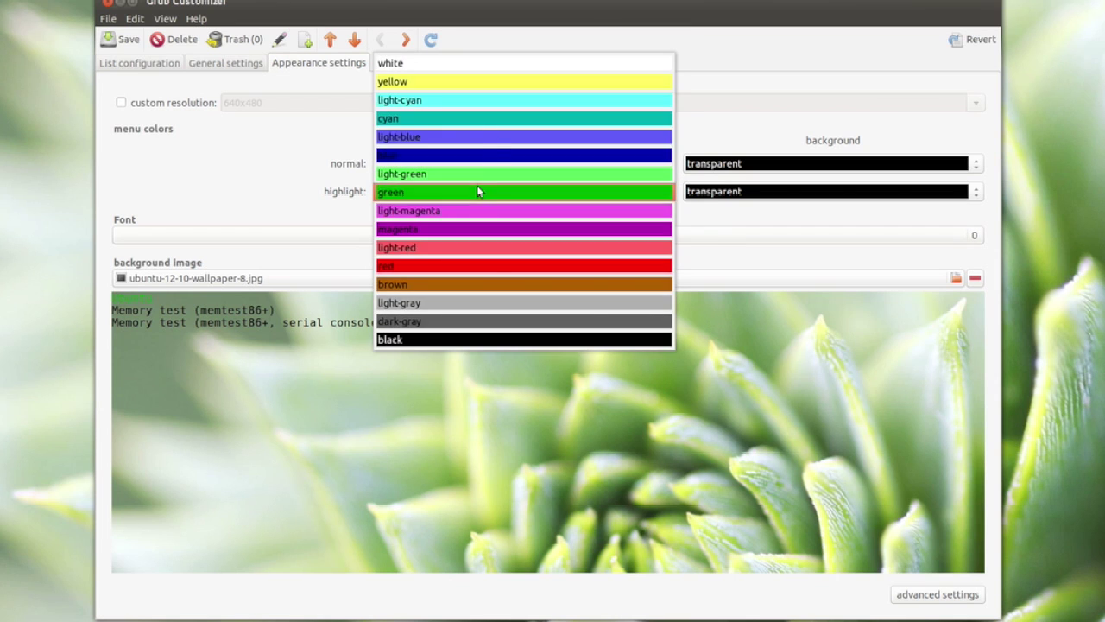
{"action": "left_click", "coordinate": [473, 84]}
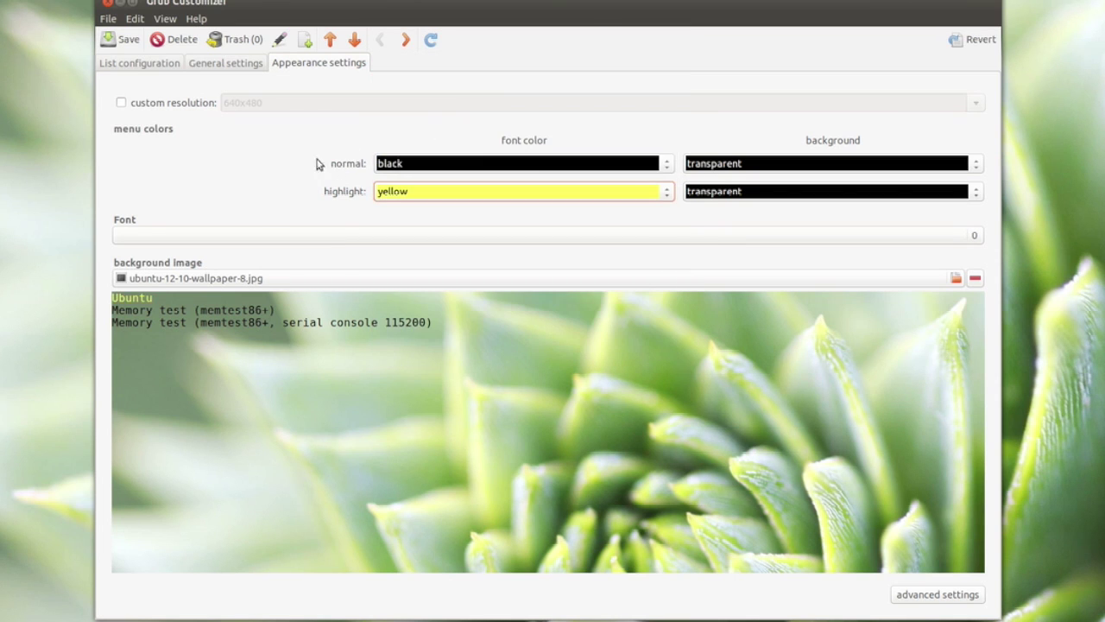
Step: Enable custom resolution and replace 640x480 with 1920x1080
{"action": "left_click", "coordinate": [182, 102]}
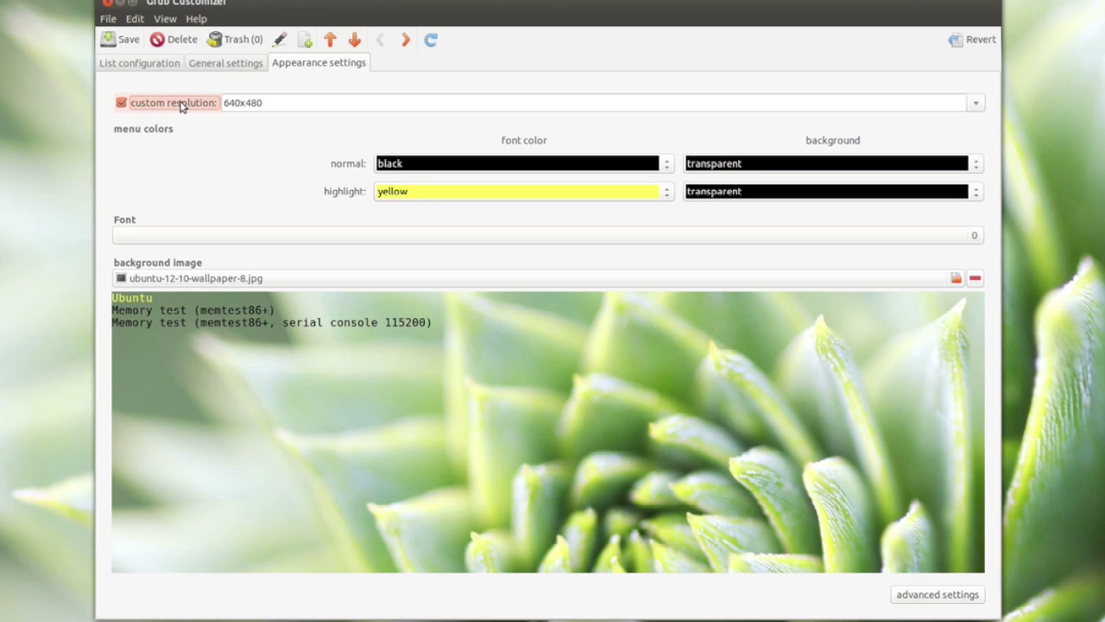
{"action": "double_click", "coordinate": [275, 103]}
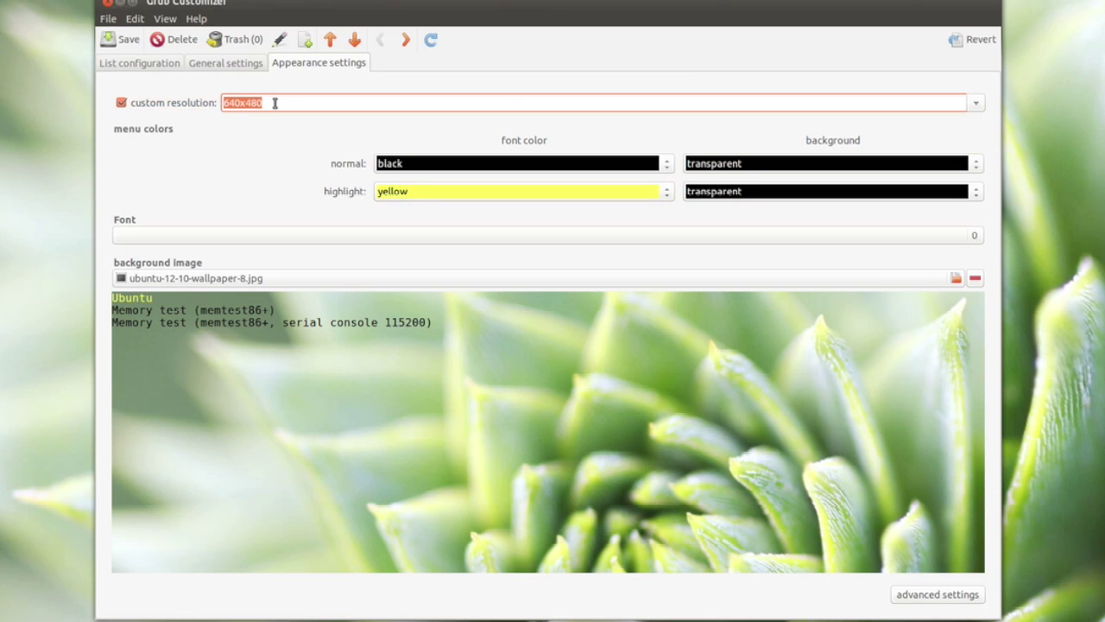
{"action": "type", "text": "1920x1080"}
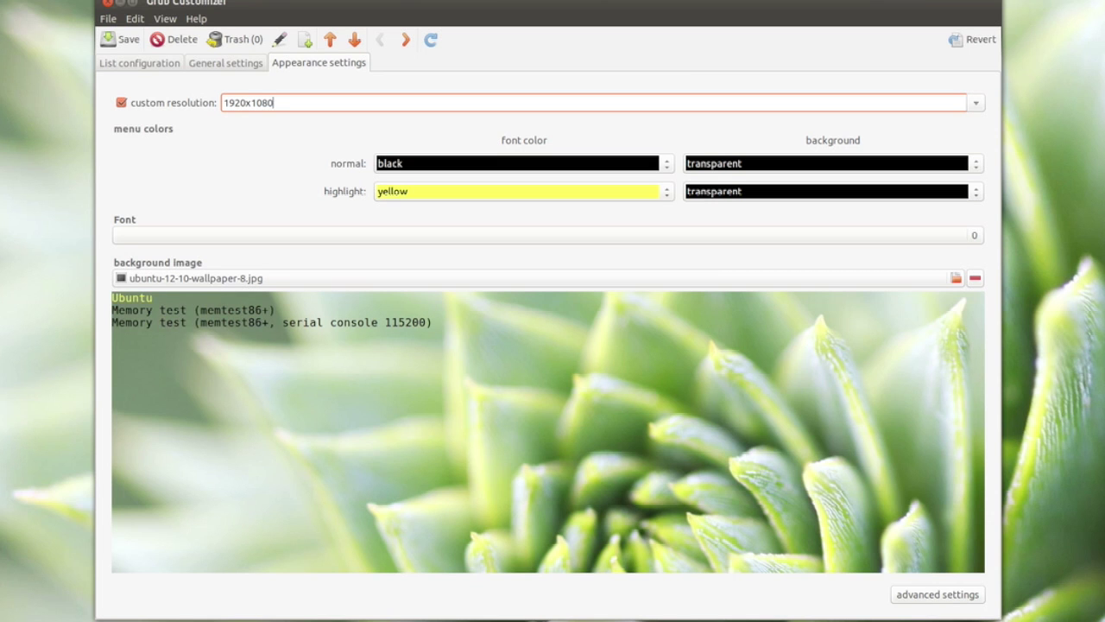